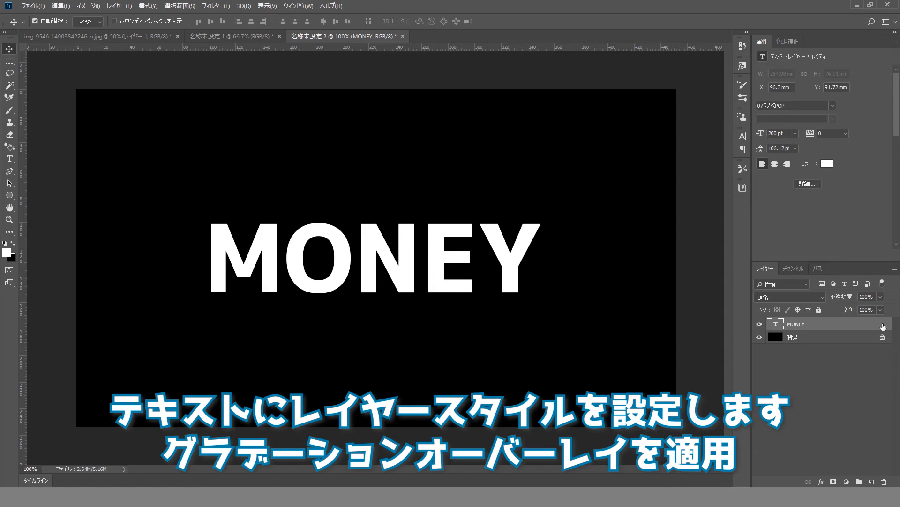
Step: Add a Gradient Overlay effect to the MONEY text layer and remove the middle colour stop from its gradient
double_click(883, 327)
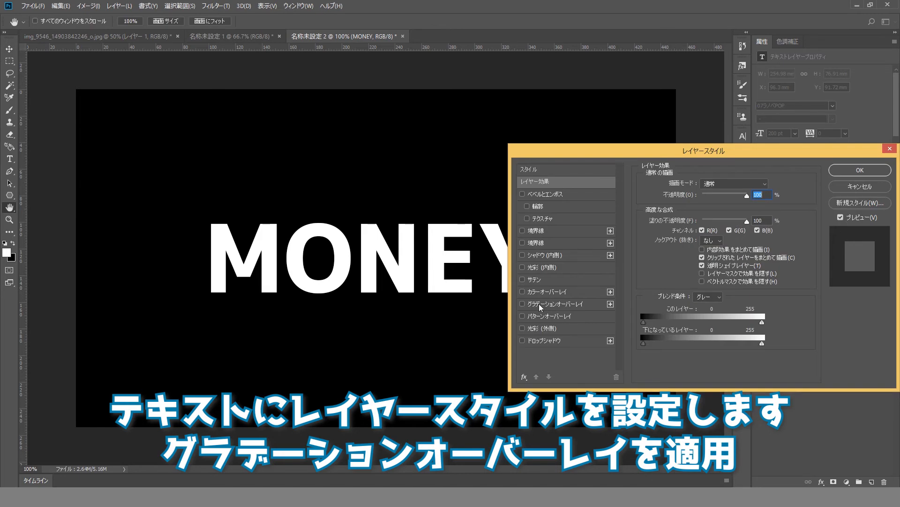
click(541, 306)
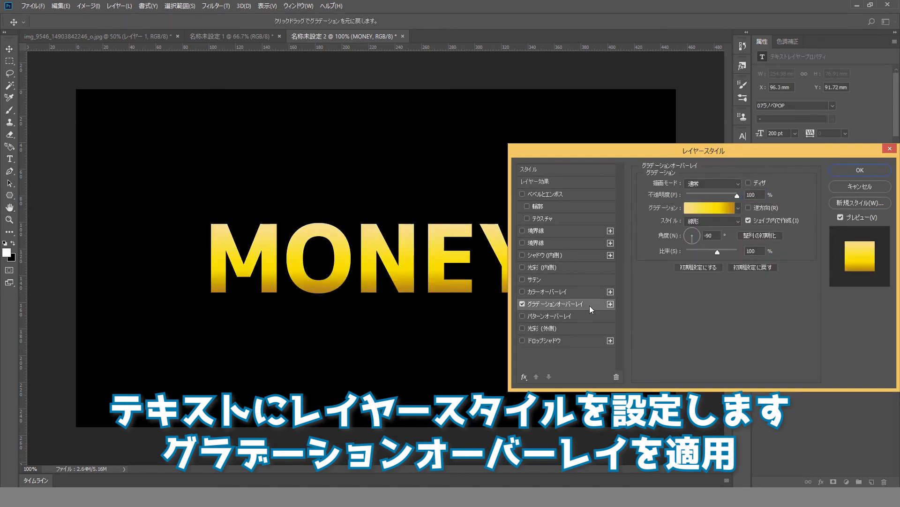
click(696, 207)
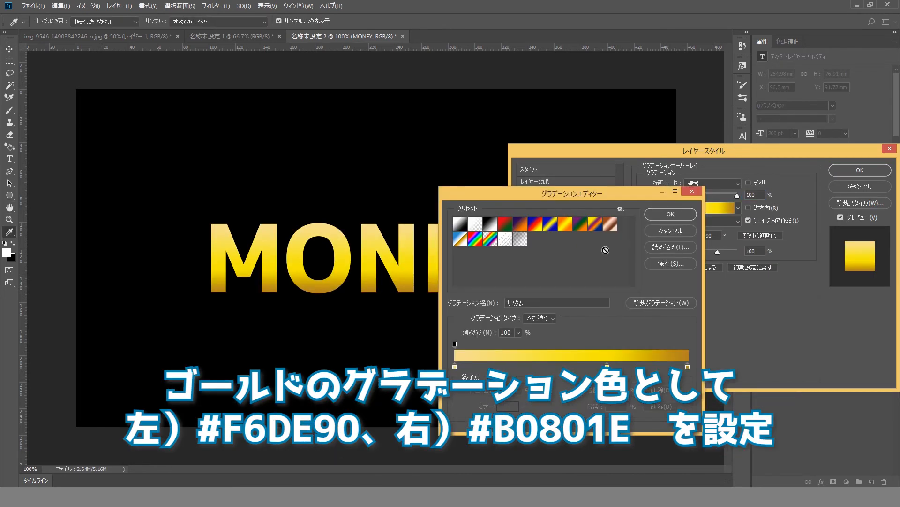
drag(607, 366, 604, 418)
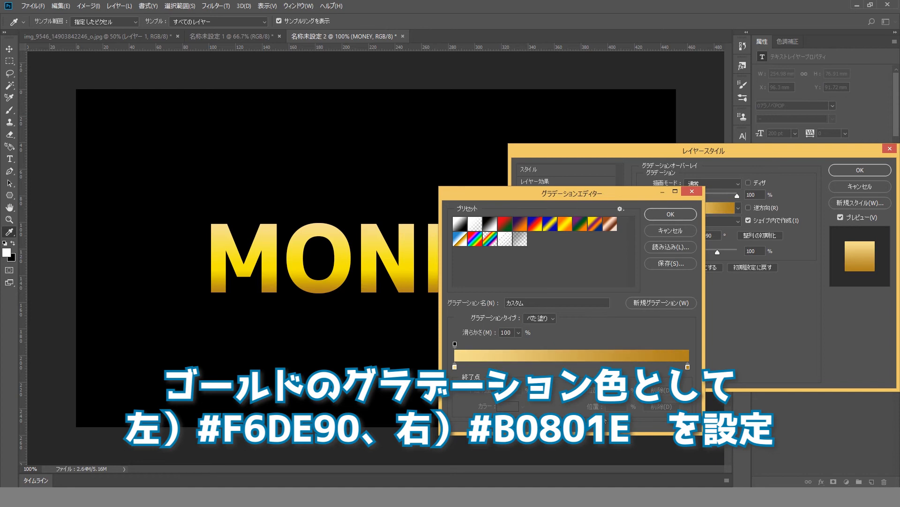
Step: Set the overlay gradient's left colour stop to #F6DE90
click(454, 366)
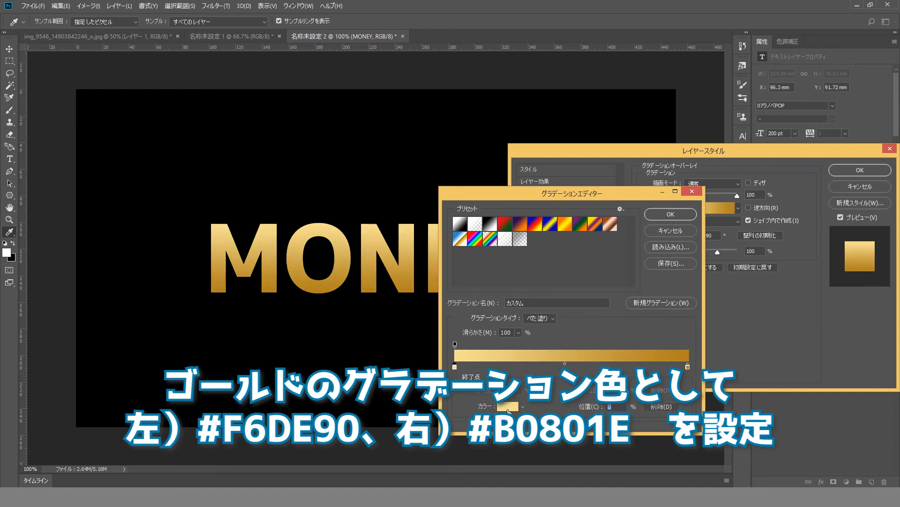
click(509, 407)
text(f6de90)
right_click(457, 354)
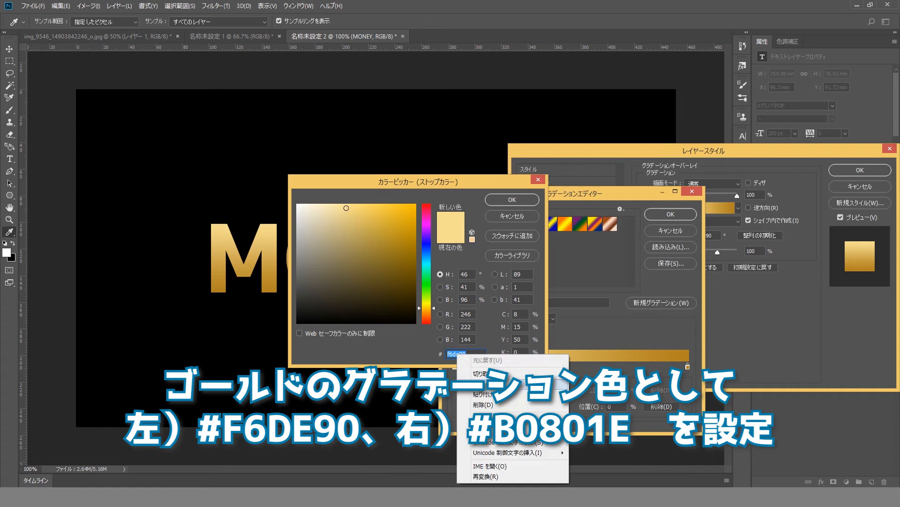
click(488, 392)
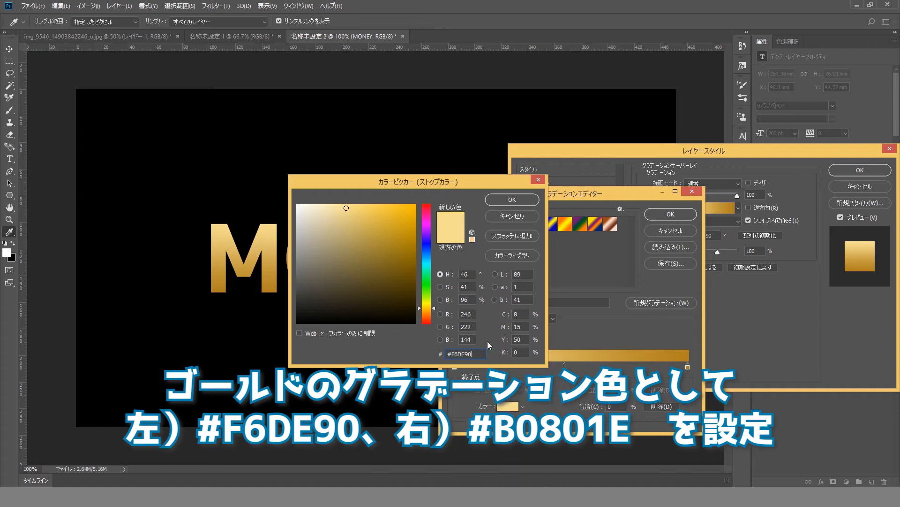
click(517, 203)
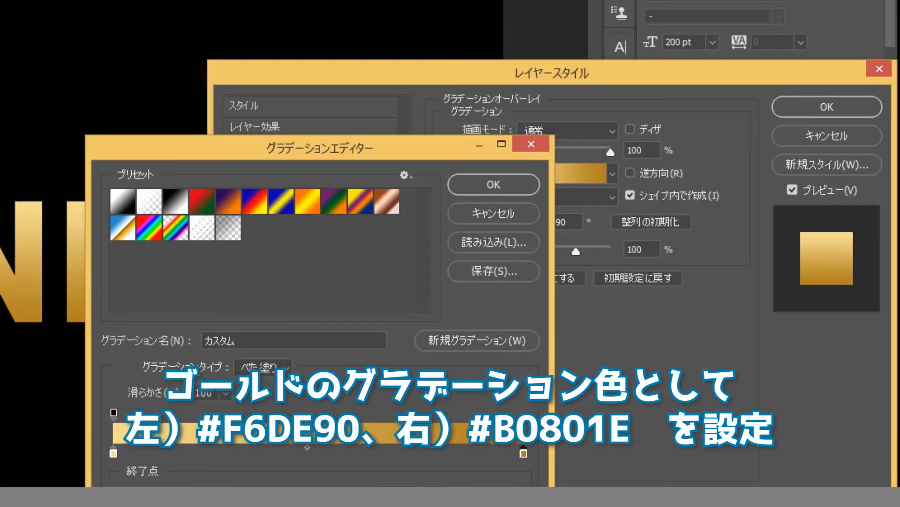
Step: Set the overlay gradient's right colour stop to #B0801E and accept the gradient and the layer style
click(199, 506)
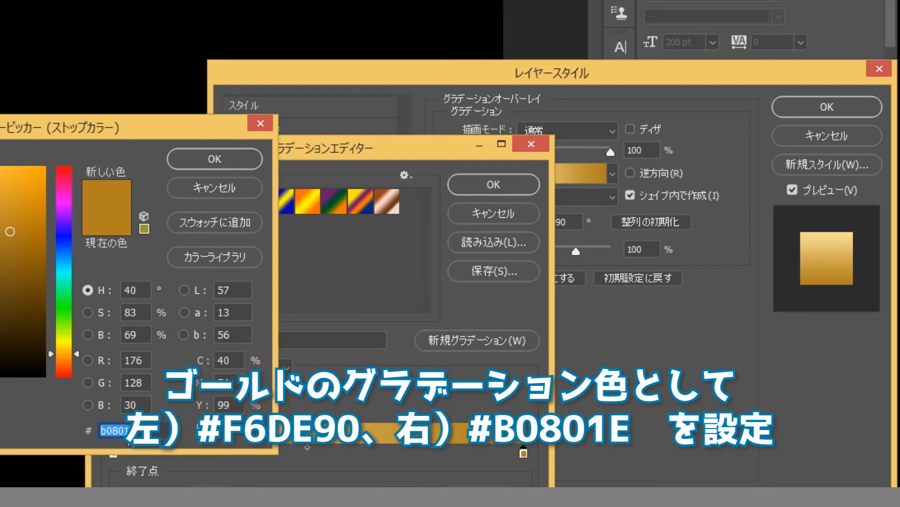
right_click(127, 432)
click(178, 502)
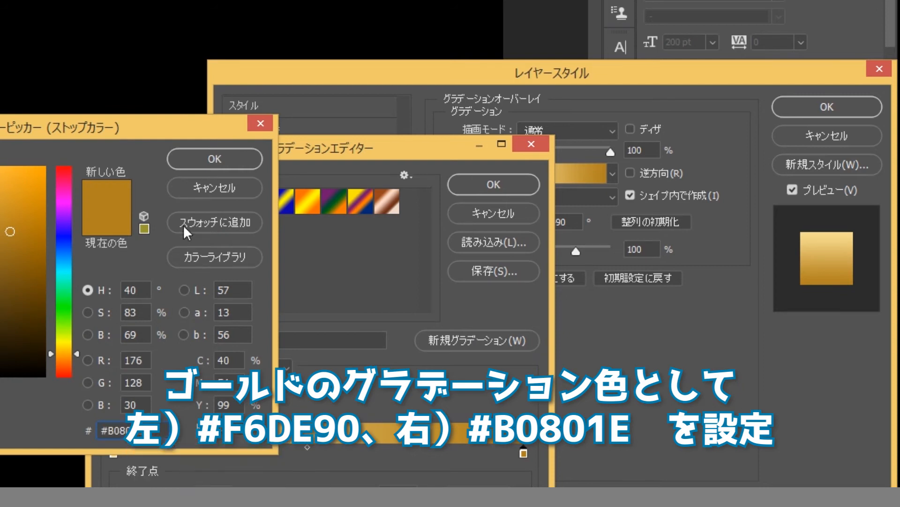
click(220, 160)
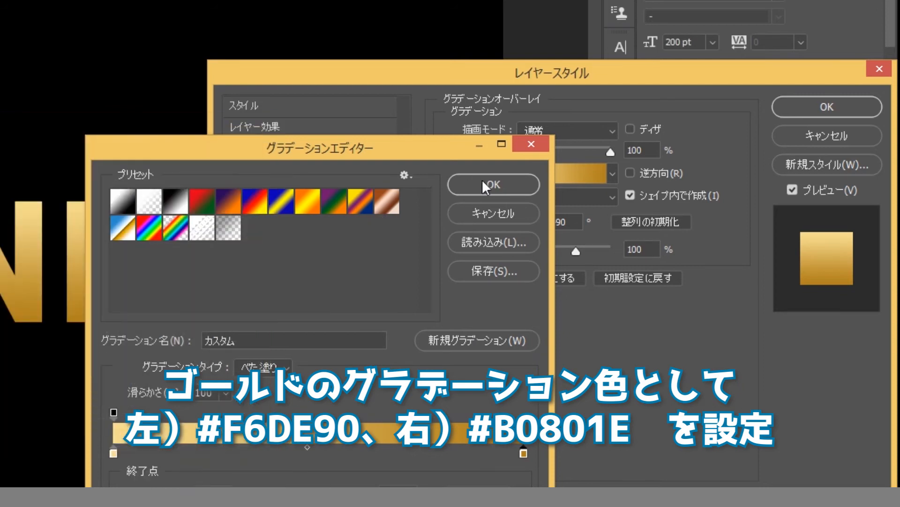
click(482, 180)
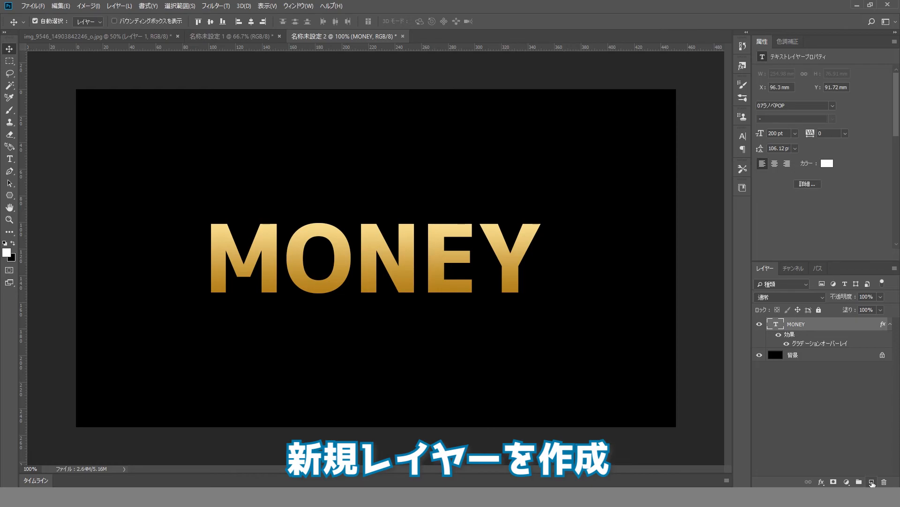
Step: Create a new layer above the MONEY text layer and load the text's outline as a selection
click(872, 482)
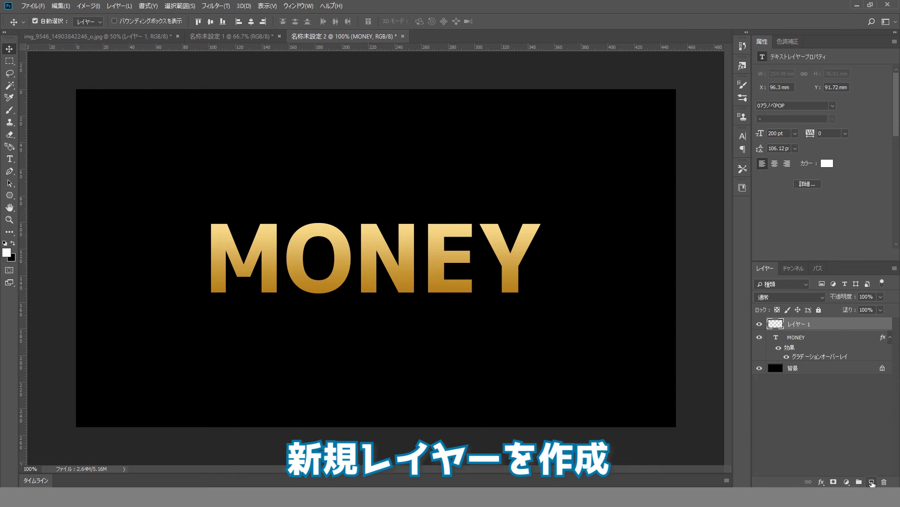
click(775, 338)
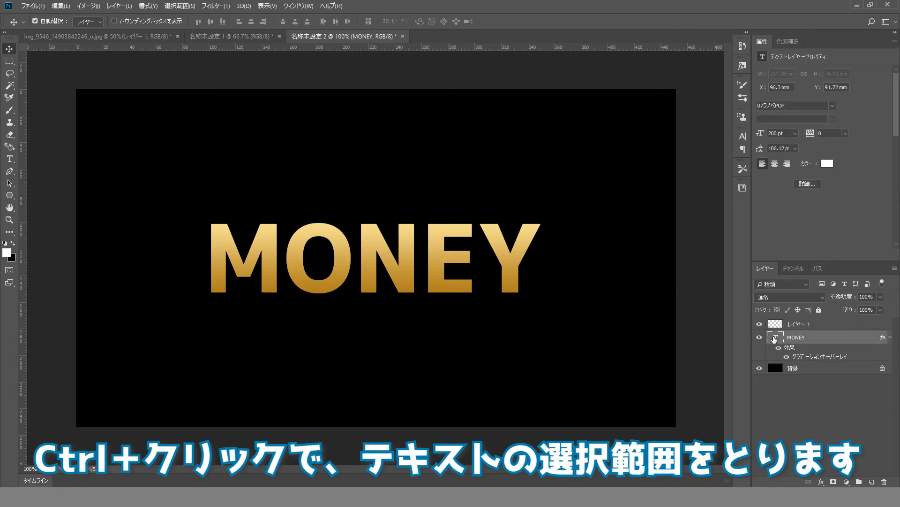
ctrl+click(775, 337)
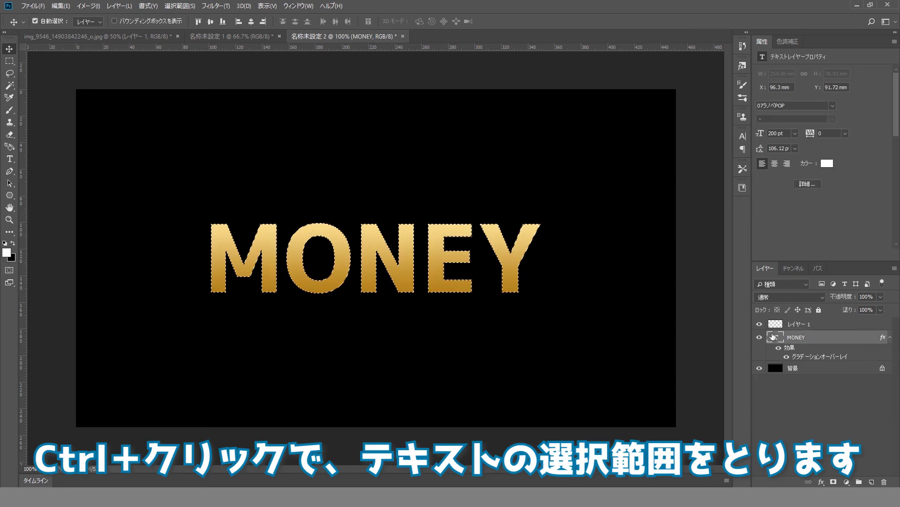
Step: Contract the text selection by 2 pixels
click(175, 7)
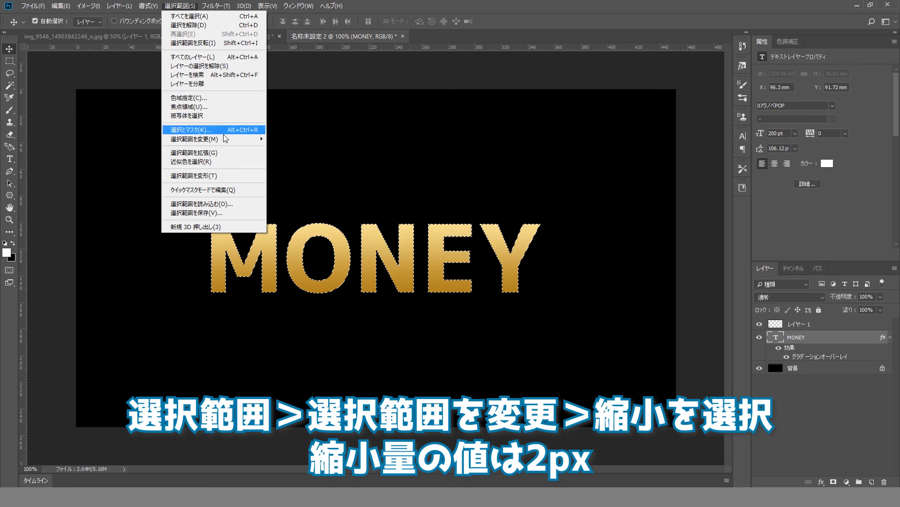
mouse_move(227, 140)
click(287, 165)
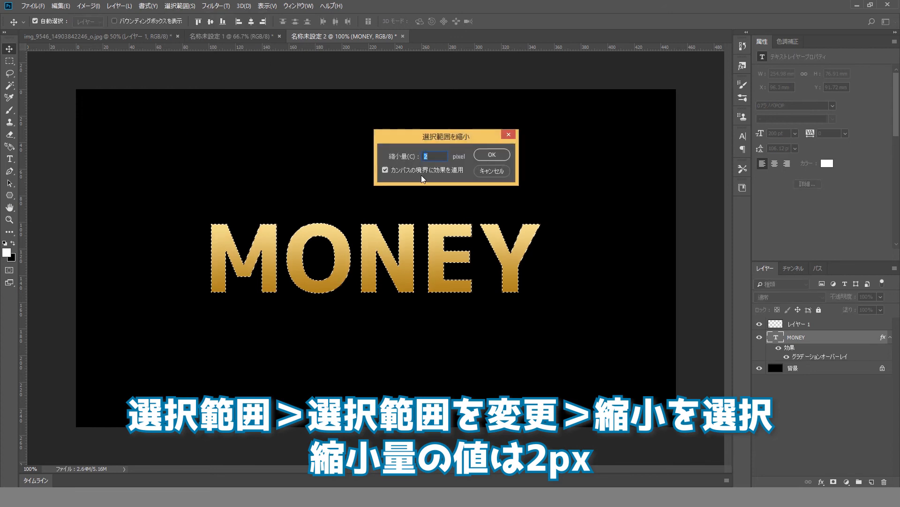
click(491, 155)
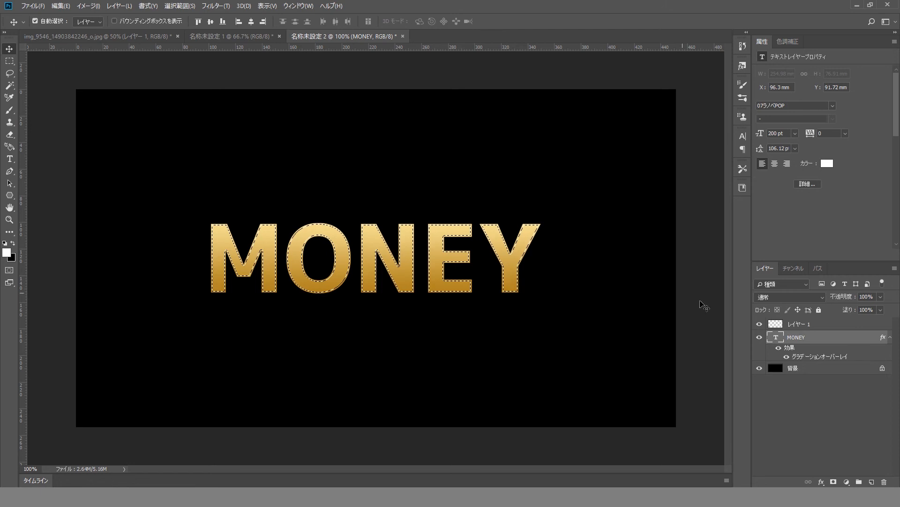
Step: With the new empty layer active, invert the selection and intersect it with the MONEY text outline to keep only the letters' rim
click(795, 331)
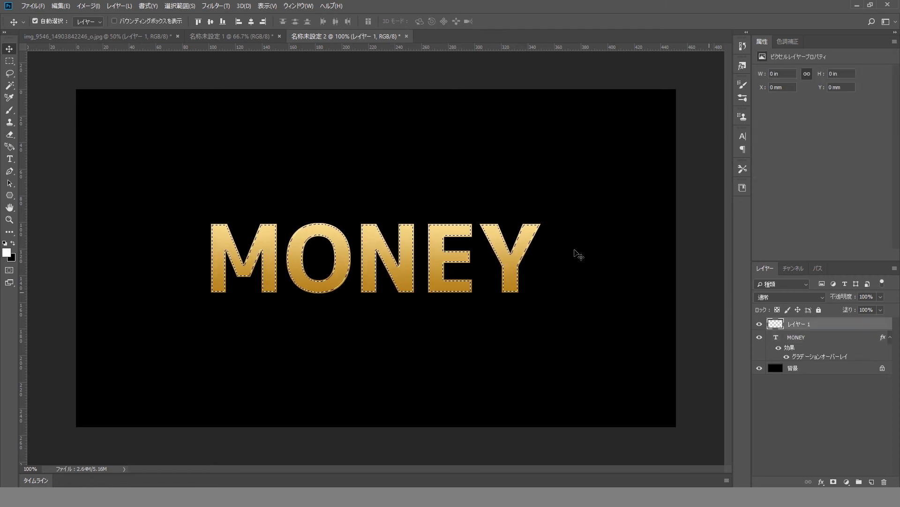
click(179, 5)
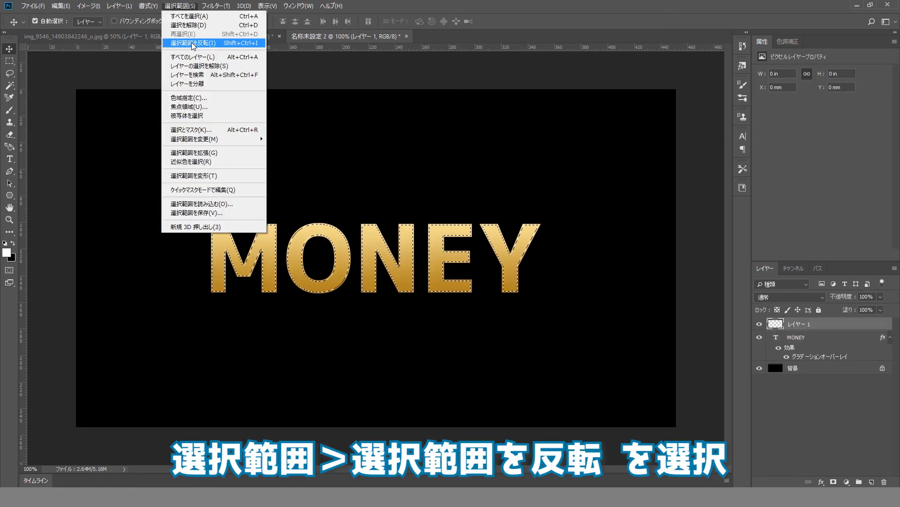
click(193, 43)
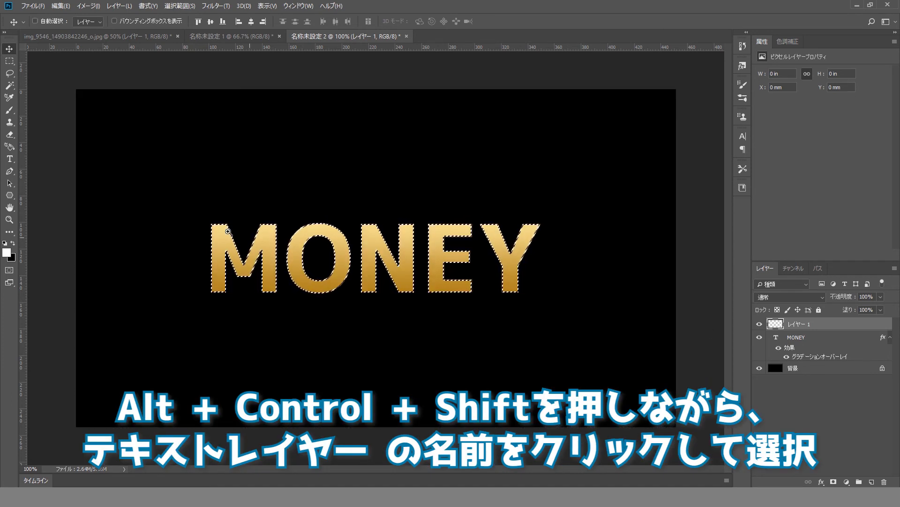
drag(200, 221, 255, 271)
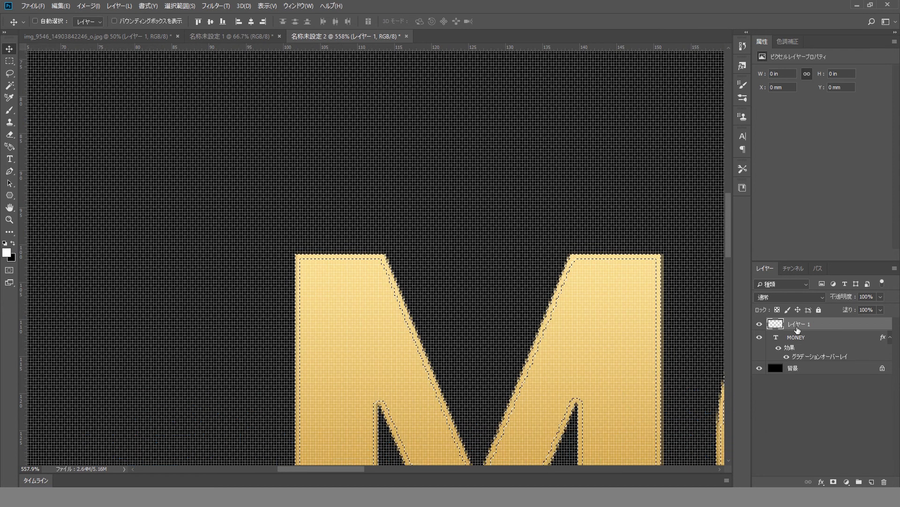
key(ctrl+0)
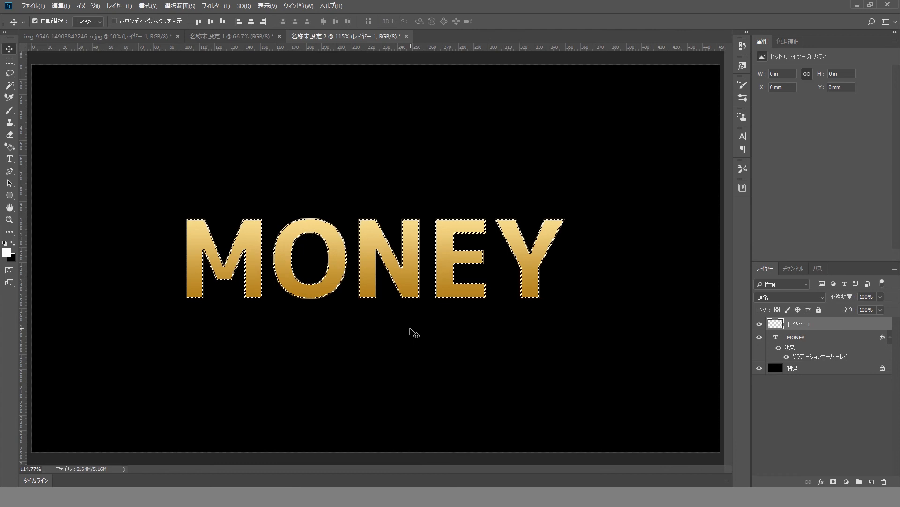
Step: Choose the Gradient tool and set its gradient's left colour stop to #FFF1A2
click(9, 232)
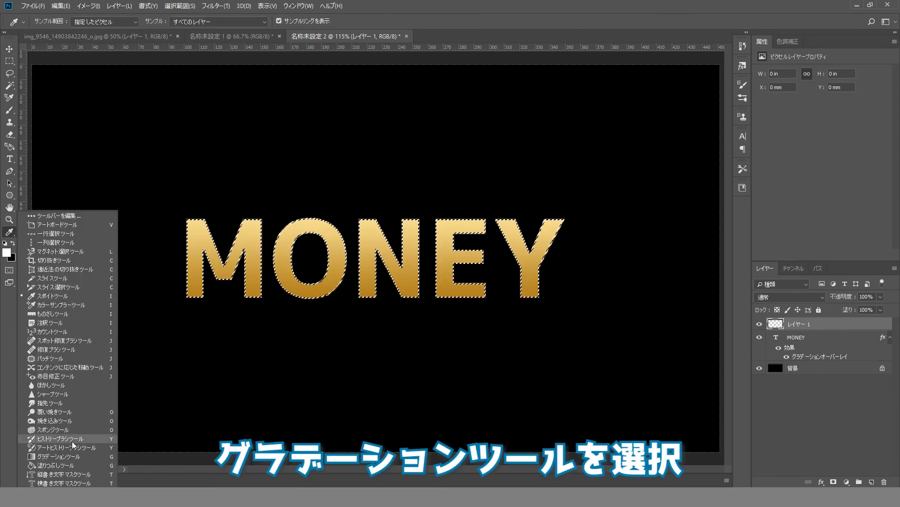
click(74, 457)
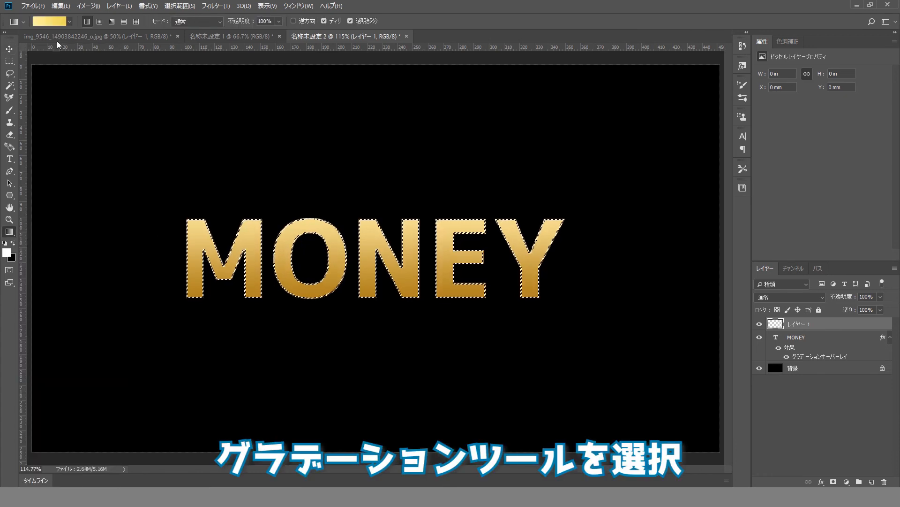
click(85, 22)
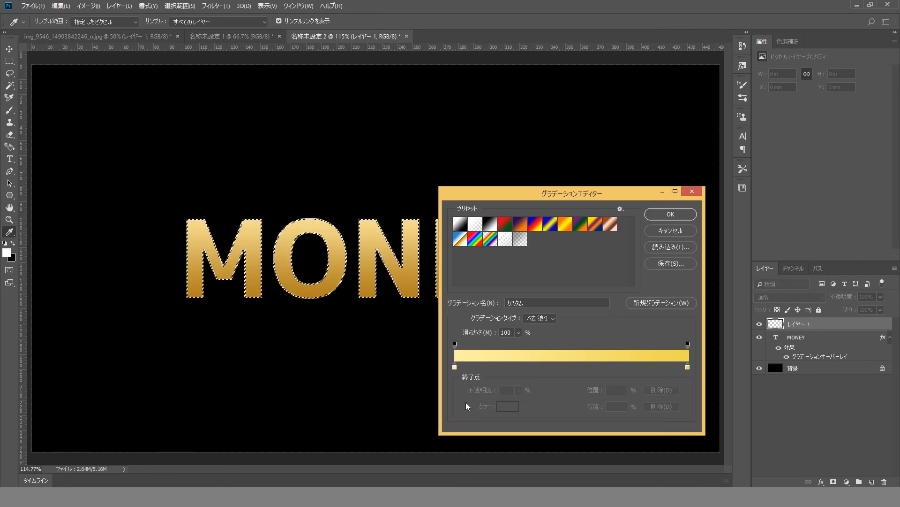
click(456, 367)
mouse_move(453, 367)
mouse_down()
mouse_move(455, 386)
mouse_move(446, 367)
mouse_up()
click(506, 407)
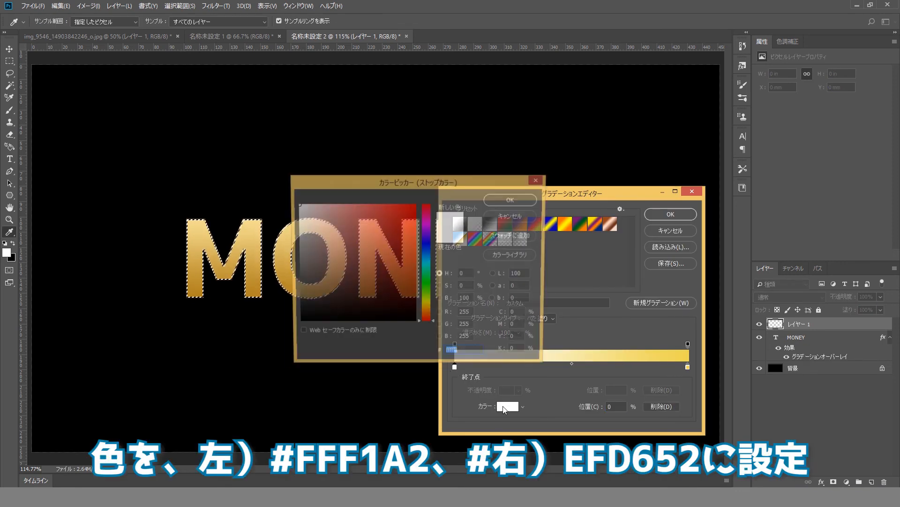
text(#FFF1A2)
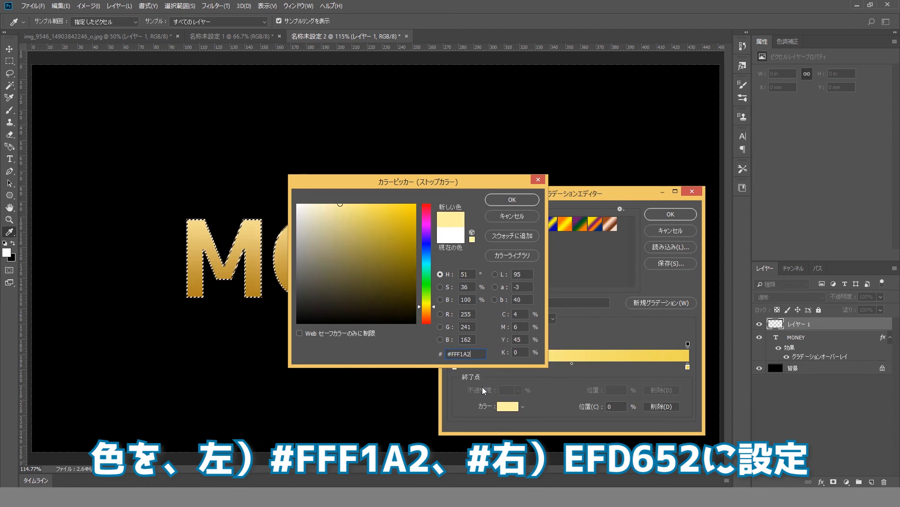
click(512, 199)
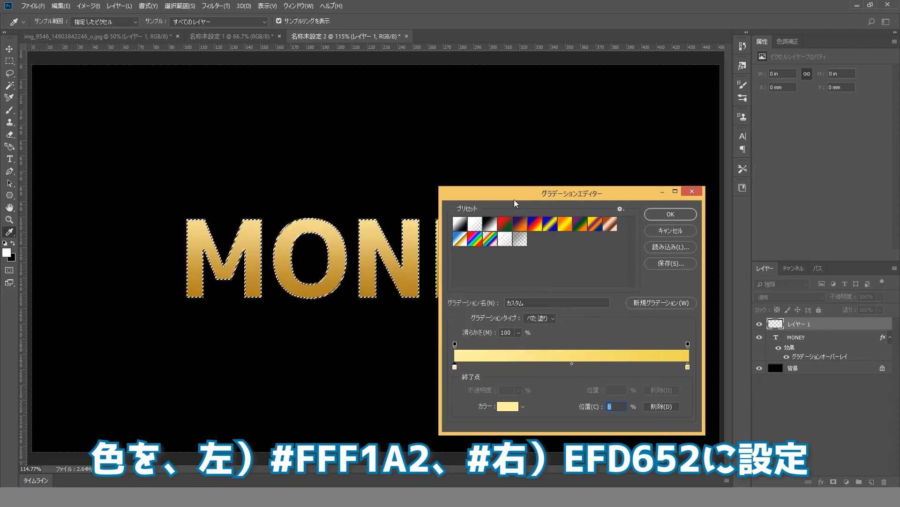
Step: Set the right colour stop of the Gradient tool's gradient to #EFD652 and accept the gradient
click(688, 366)
click(507, 407)
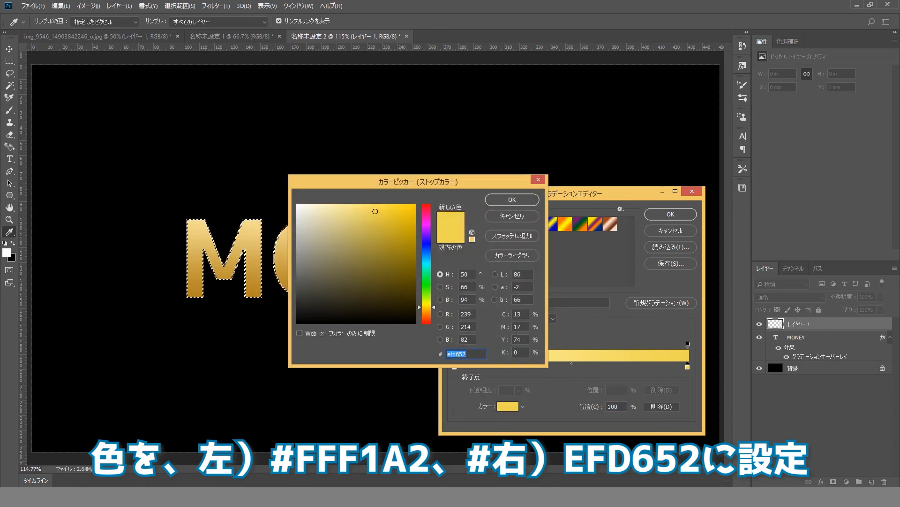
right_click(461, 355)
click(476, 395)
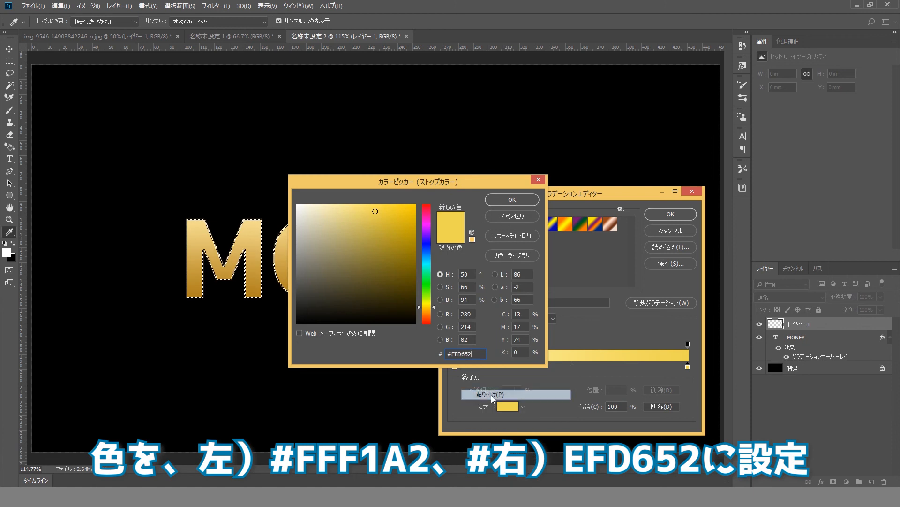
click(522, 205)
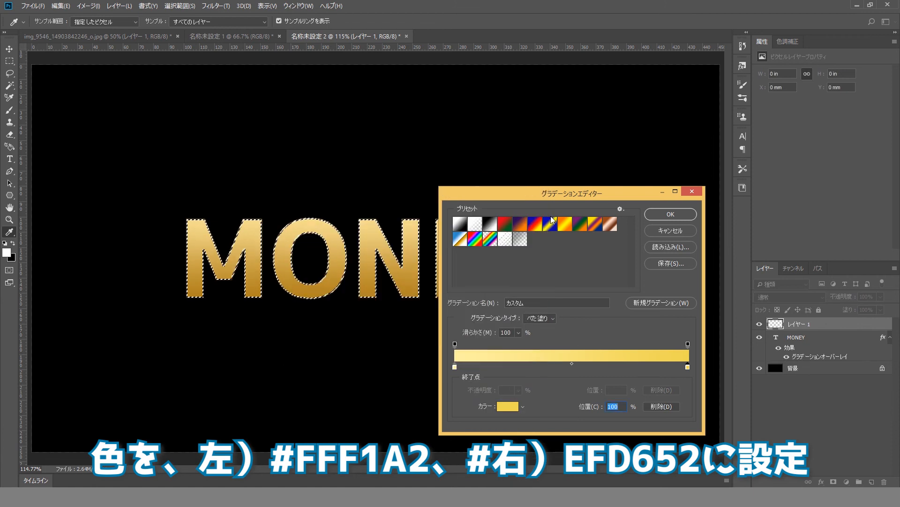
click(651, 214)
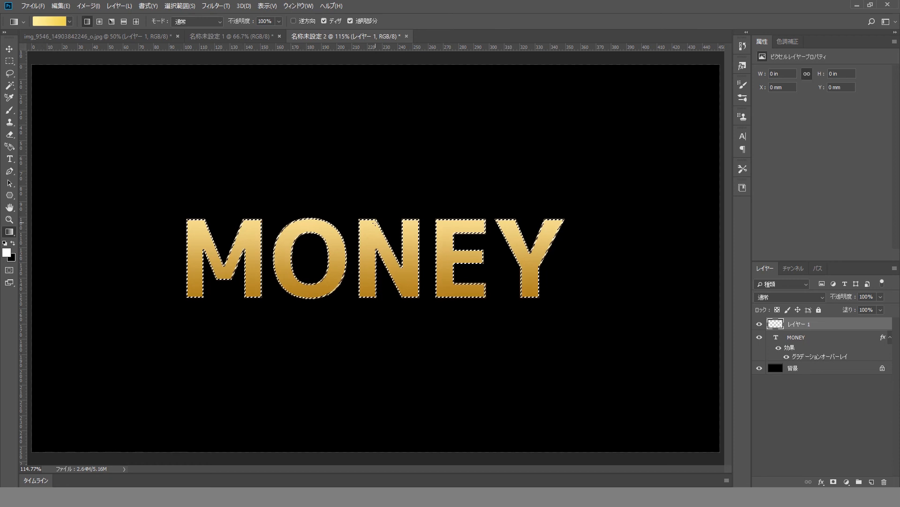
Step: Fill the selected letter rims on the new layer with the light gold gradient, running vertically from above the text to below it
drag(364, 209, 364, 340)
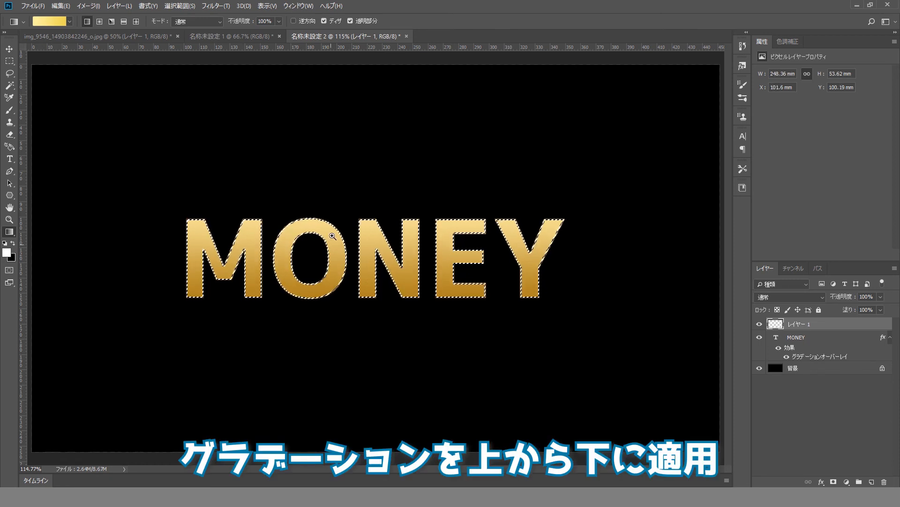
scroll(382, 263, up, 5)
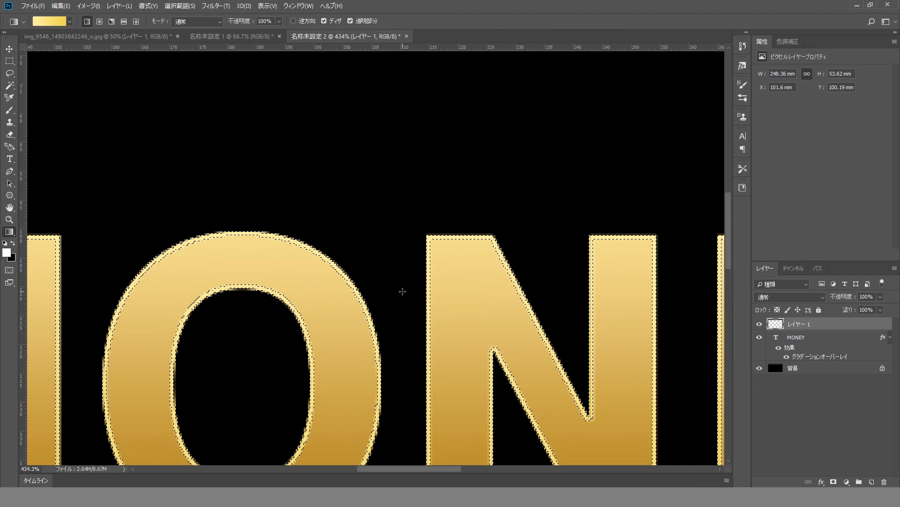
Step: Clear the selection around the gradient-filled letter rims
scroll(395, 292, down, 3)
scroll(396, 293, down, 3)
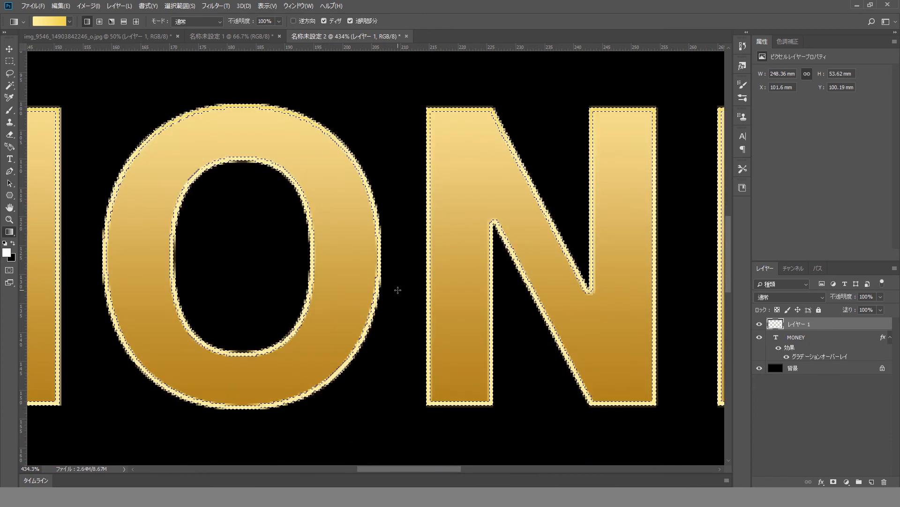
scroll(397, 307, down, 5)
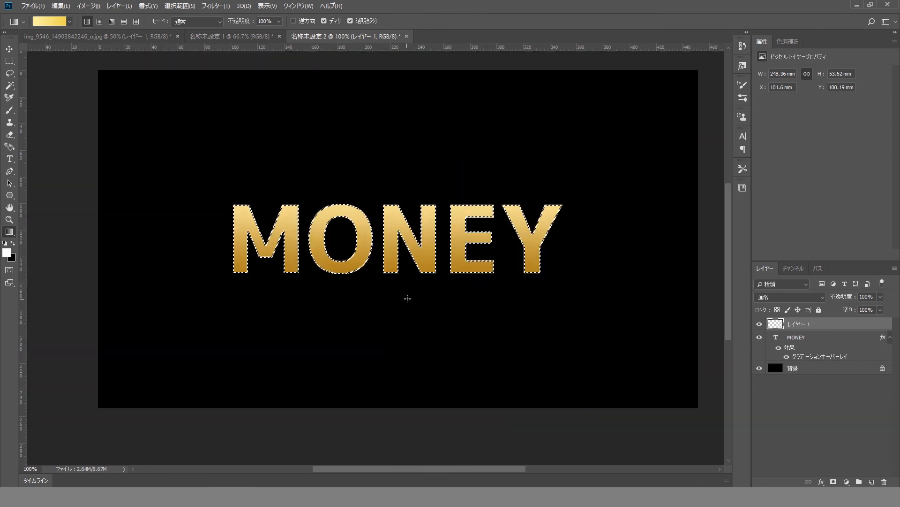
key(ctrl+d)
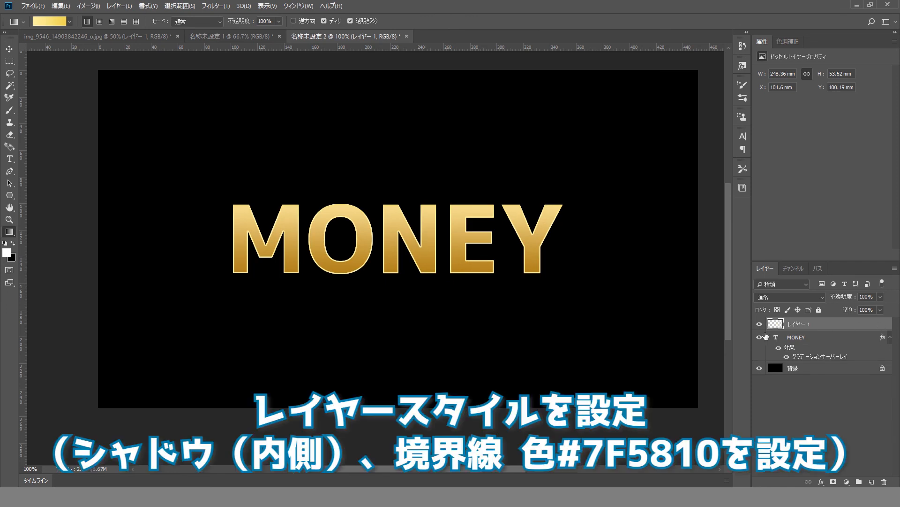
Step: Add an Inner Shadow layer effect to the rim layer, レイヤー 1, with 75% opacity and a 120° angle
double_click(859, 327)
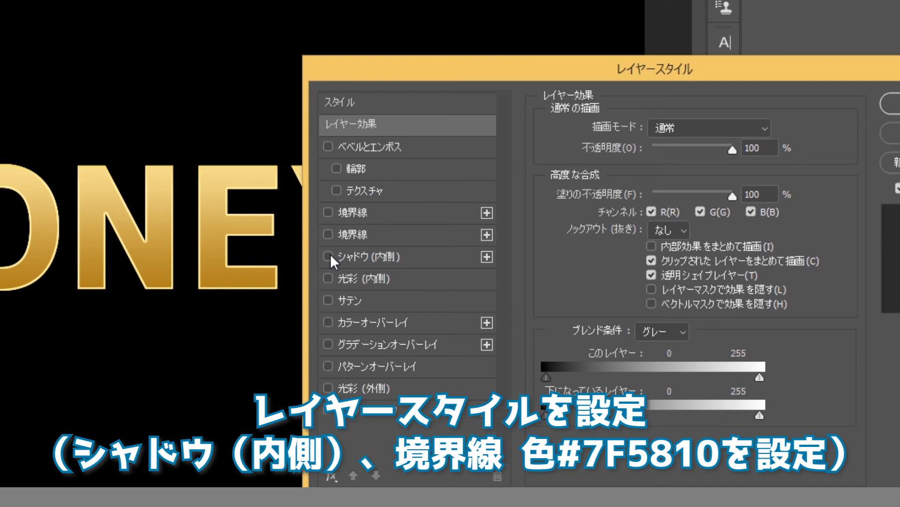
click(330, 254)
click(478, 251)
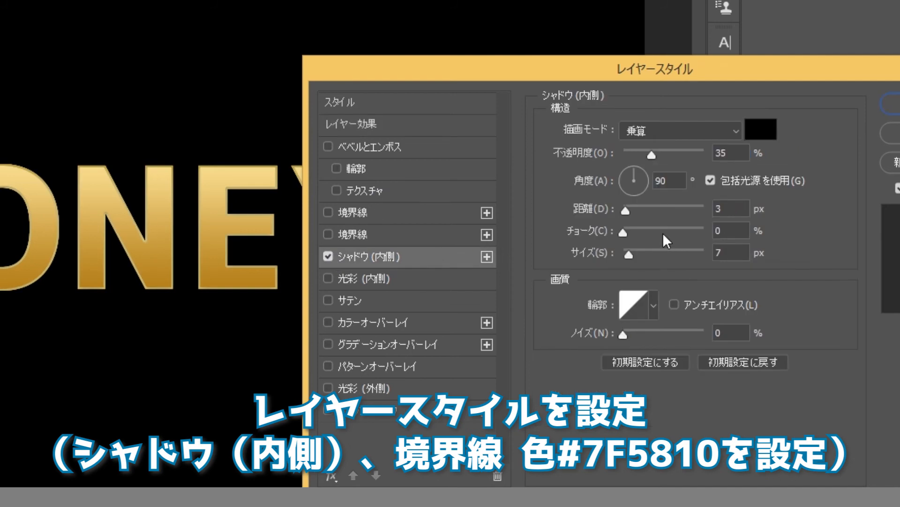
double_click(730, 152)
text(75)
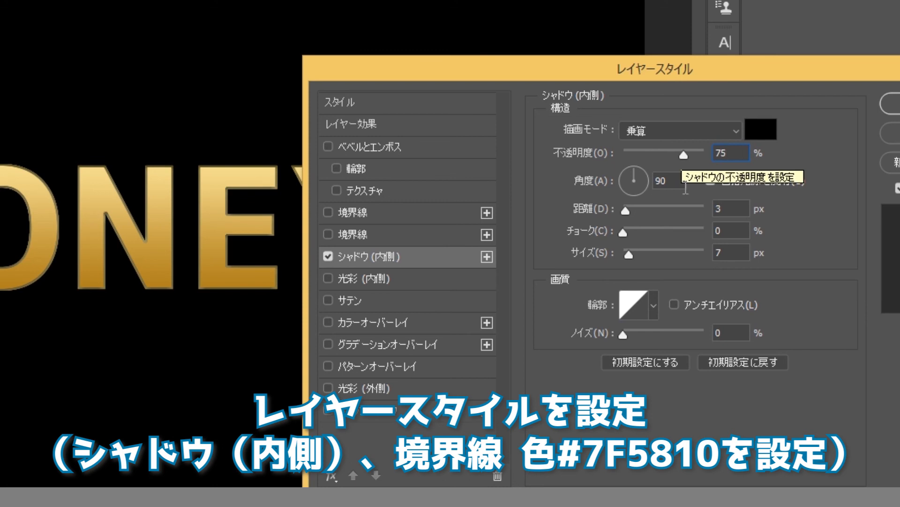
double_click(665, 180)
text(120)
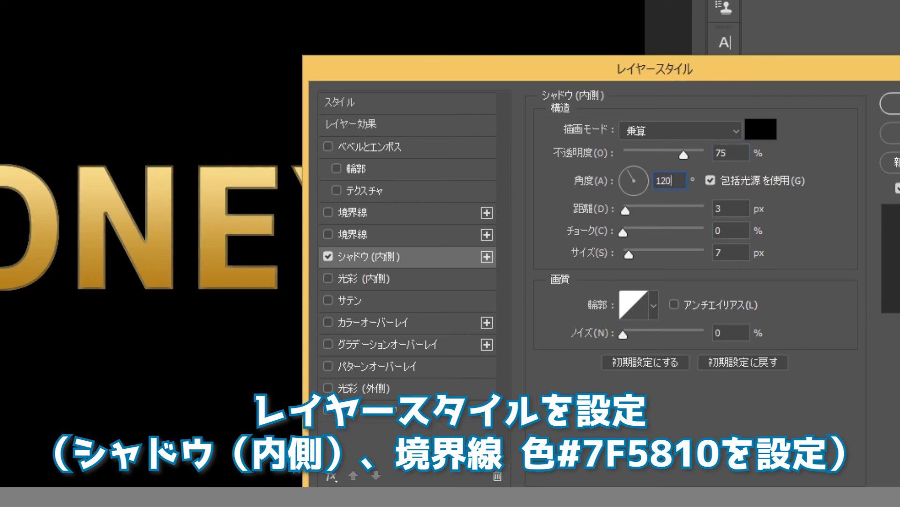
Step: Set the rim layer's inner shadow distance to 6 px and its size to 0 px
double_click(737, 208)
text(6)
key(Tab)
key(Tab)
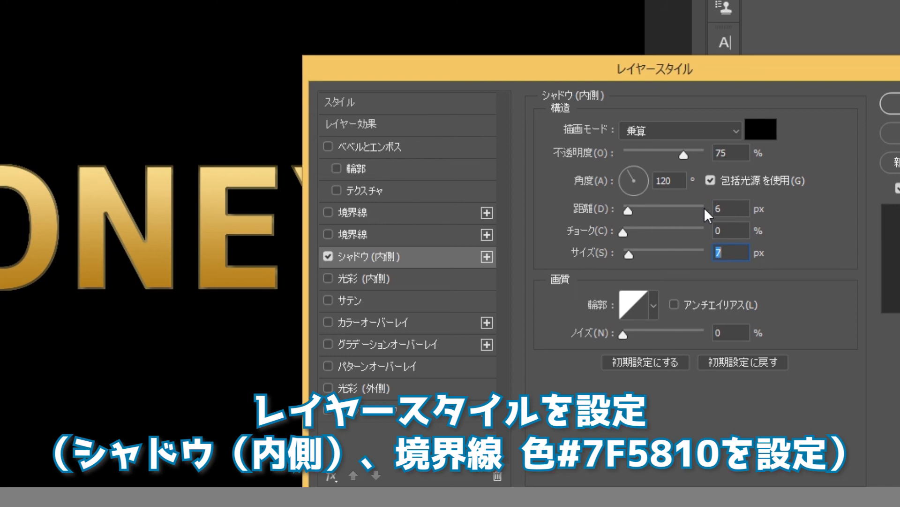
text(0)
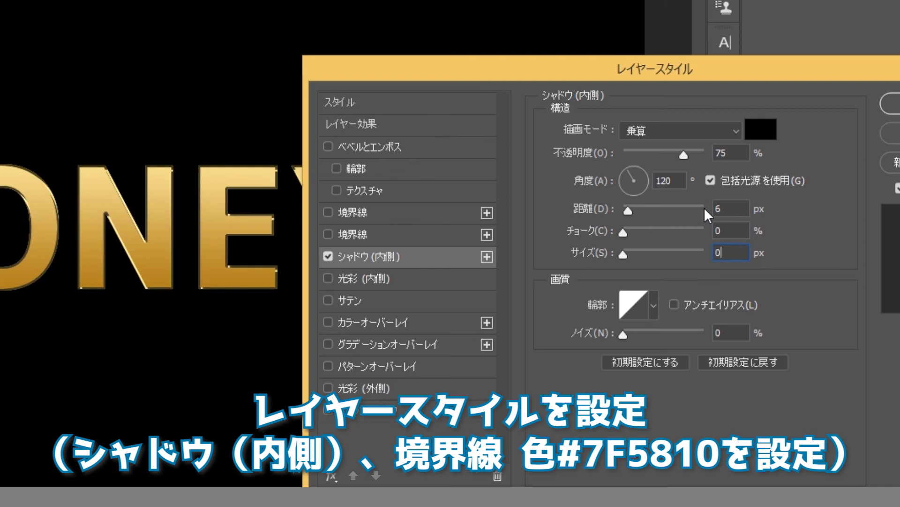
key(Return)
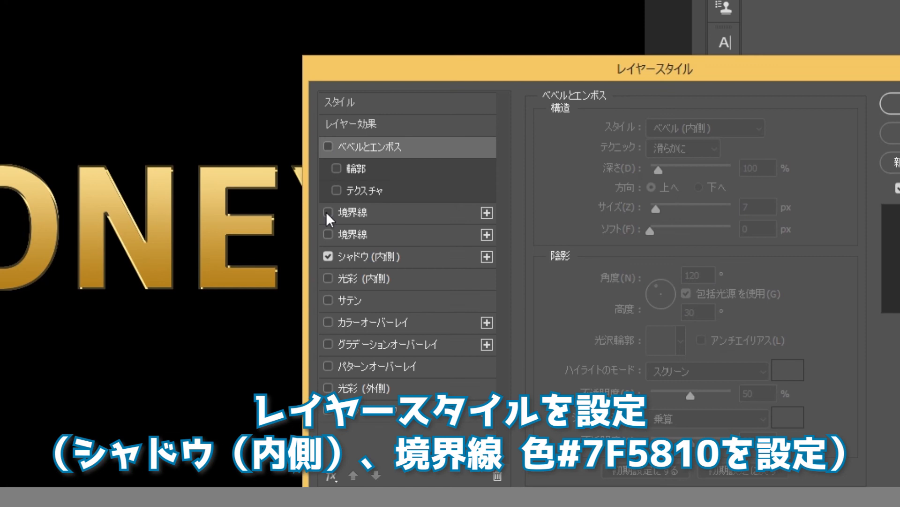
Step: Add a 1 px stroke in colour #7F5810 to the rim layer and accept its layer style
click(328, 212)
click(423, 216)
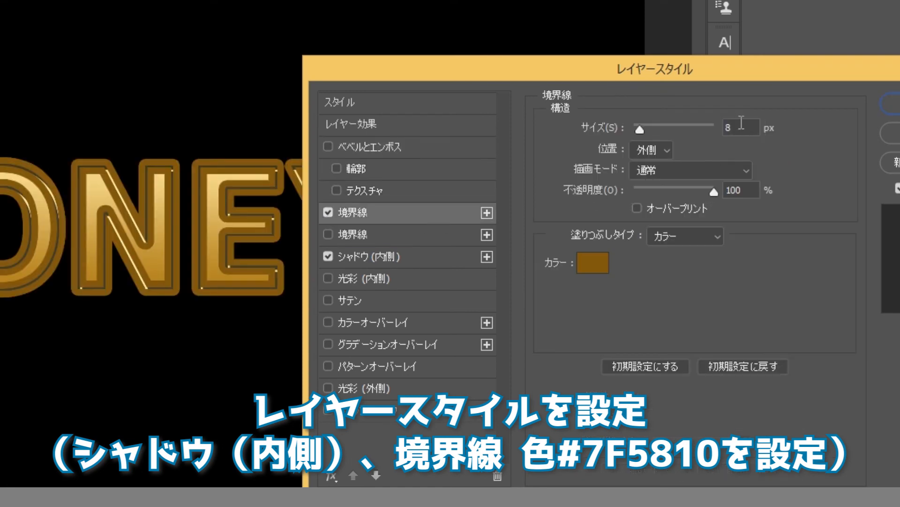
double_click(725, 124)
text(1)
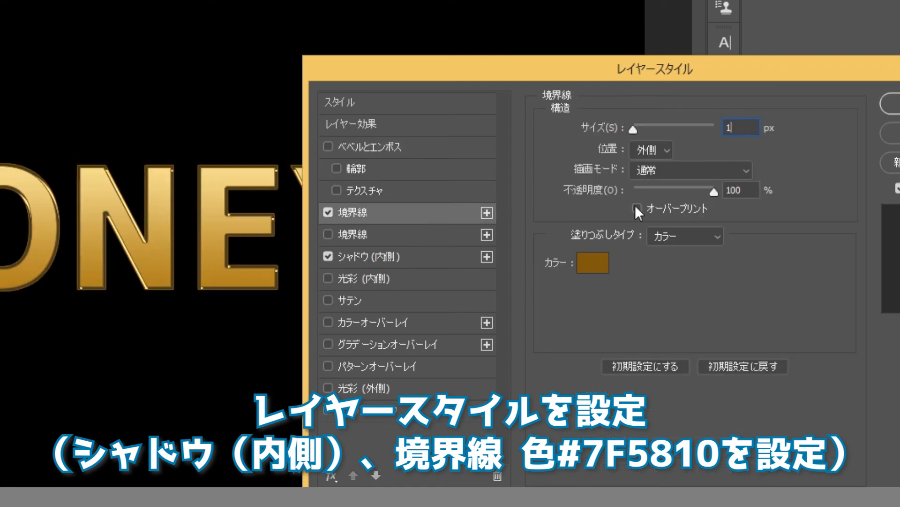
click(593, 262)
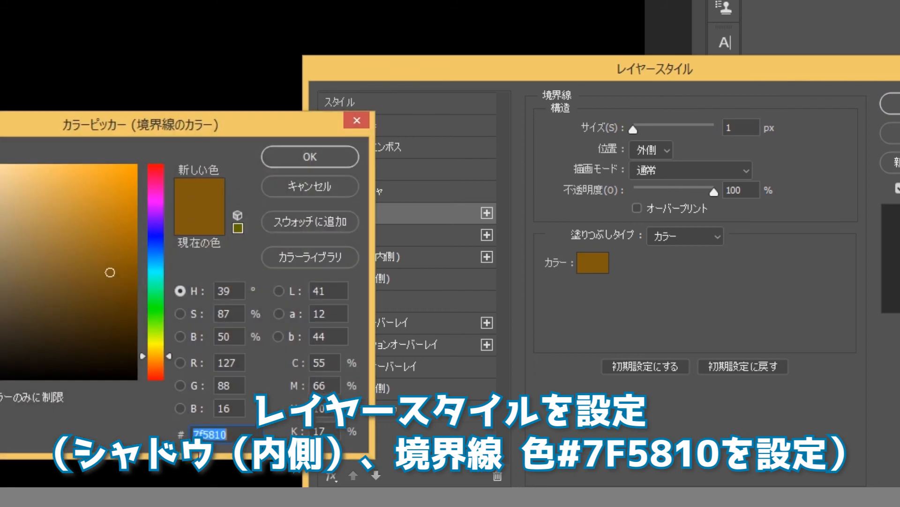
text(7F5810)
click(321, 158)
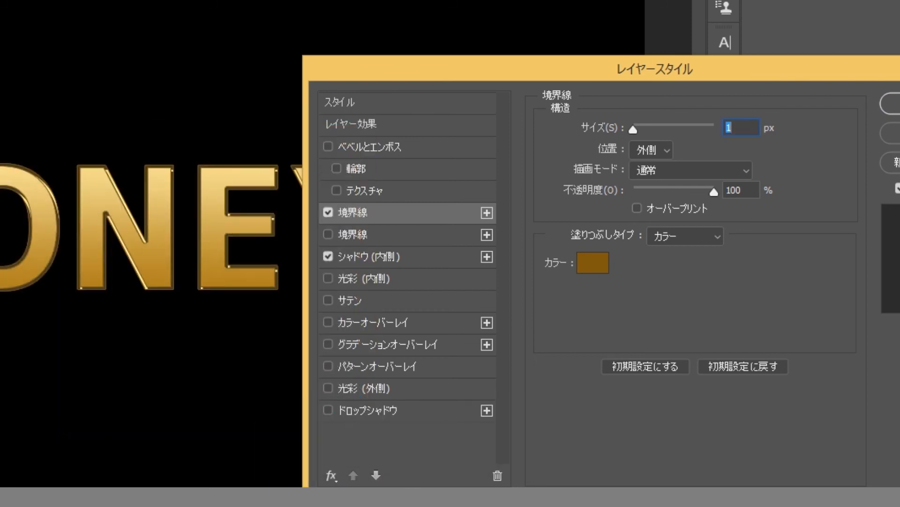
click(891, 104)
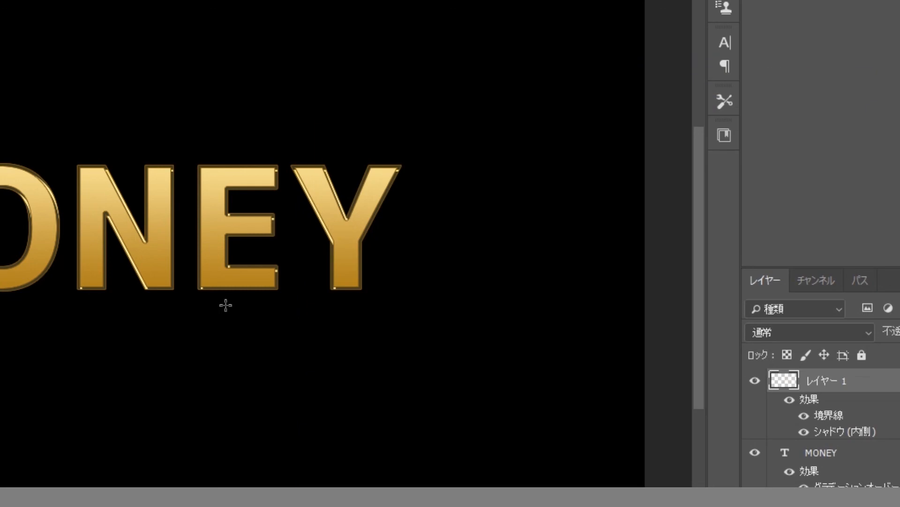
Step: Shift the MONEY text layer 4 px to the right with the Move tool
click(834, 455)
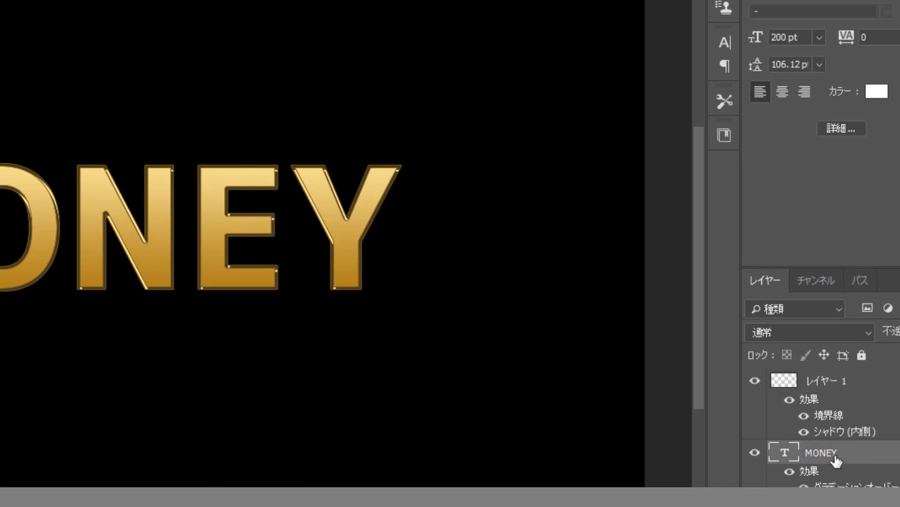
click(10, 48)
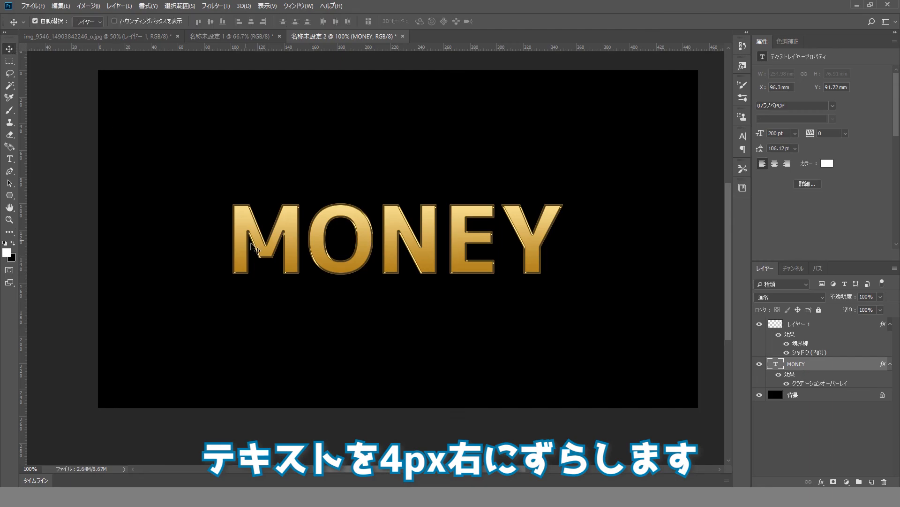
key(Right)
key(Right)
key(Right)
key(Right)
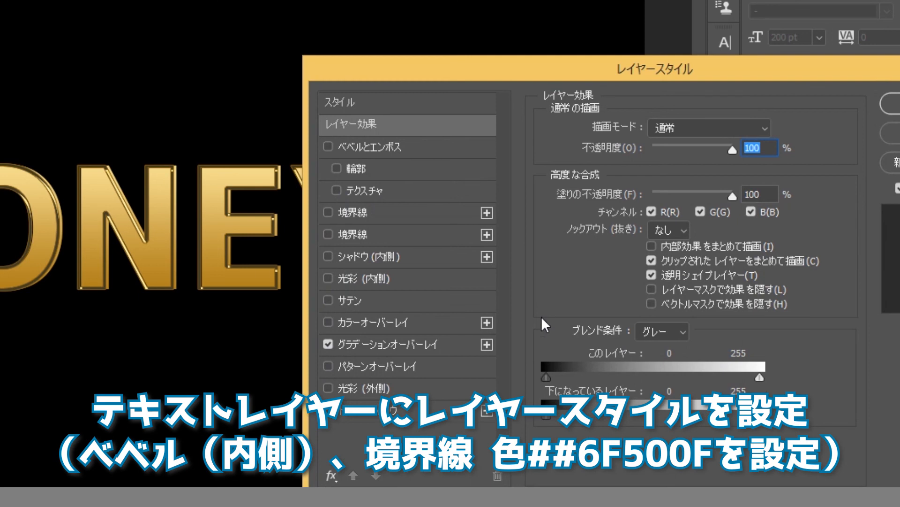
Step: Add an inner bevel to the MONEY text layer with a size of 5 px and a wavy, descending gloss contour
click(328, 143)
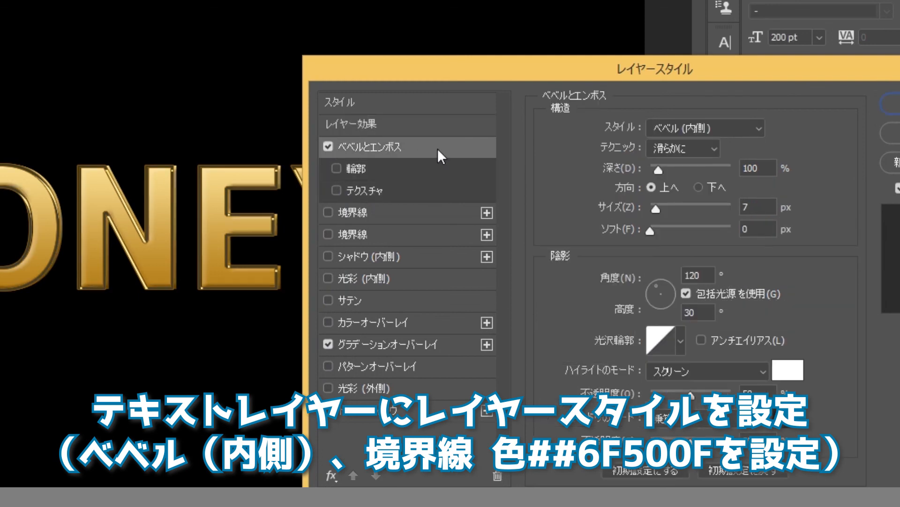
drag(764, 211, 722, 206)
text(5)
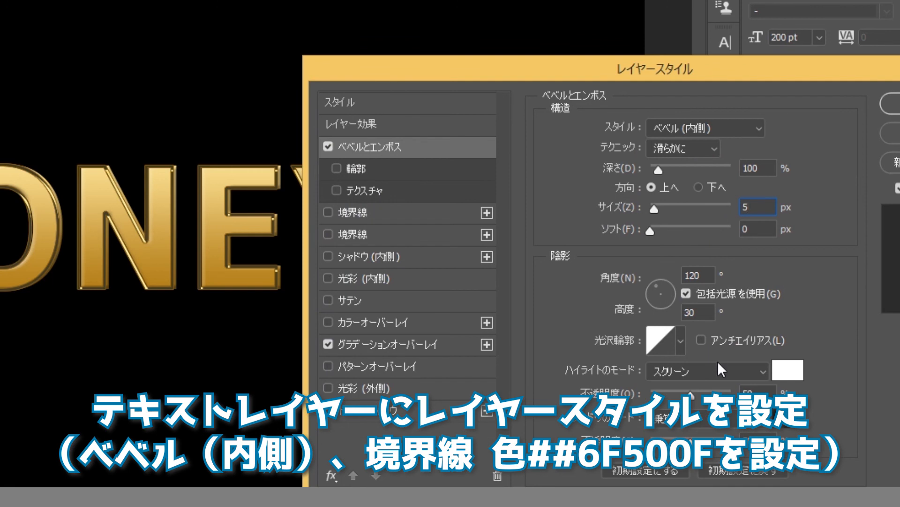
click(680, 344)
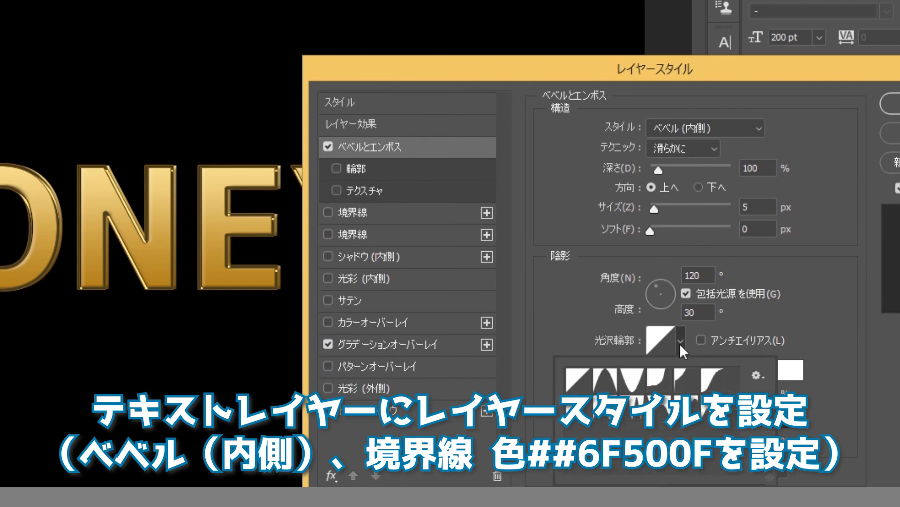
click(666, 406)
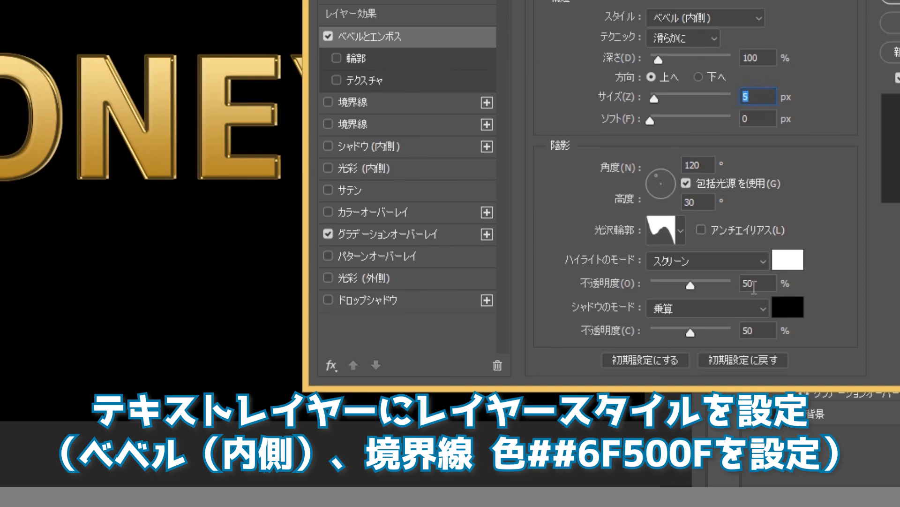
Step: Set both the highlight opacity and the shadow opacity of the MONEY text's bevel to 75%
drag(755, 287, 727, 285)
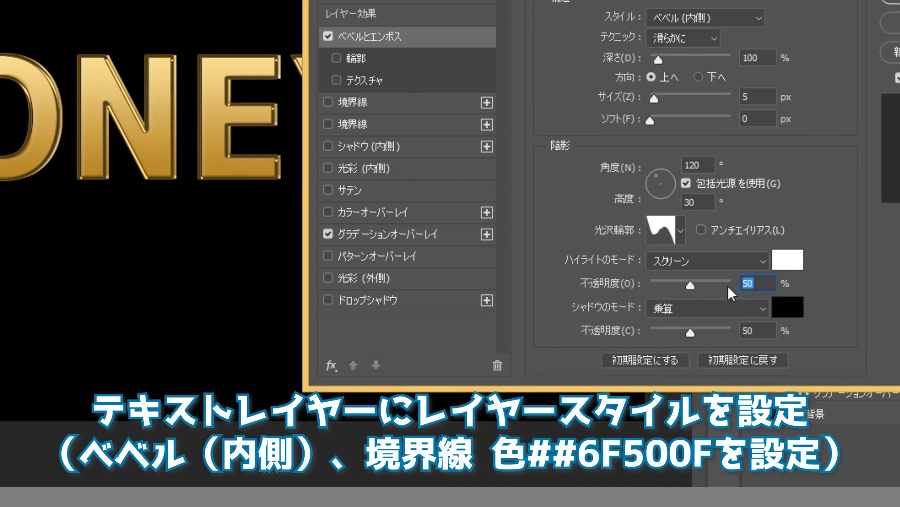
text(75)
key(Tab)
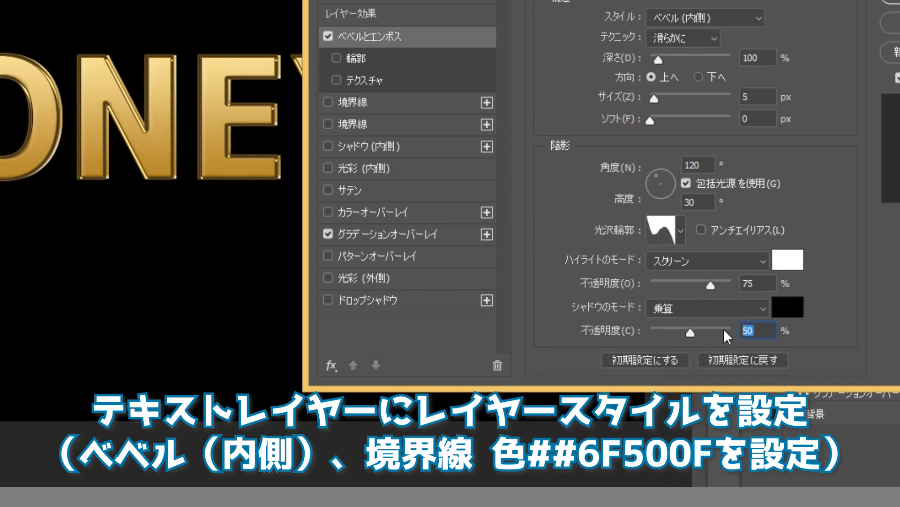
text(75)
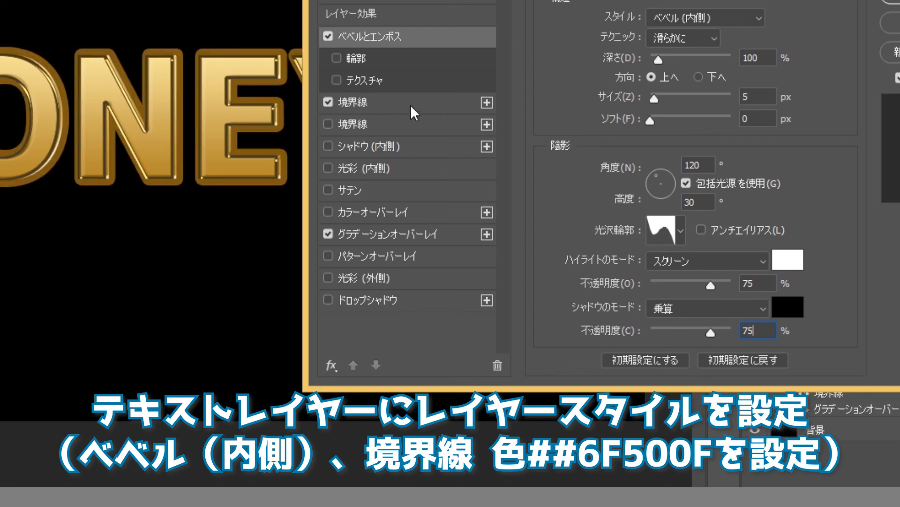
Step: Give the MONEY text layer a 2 px stroke in colour #6F500F and accept its layer style
click(431, 108)
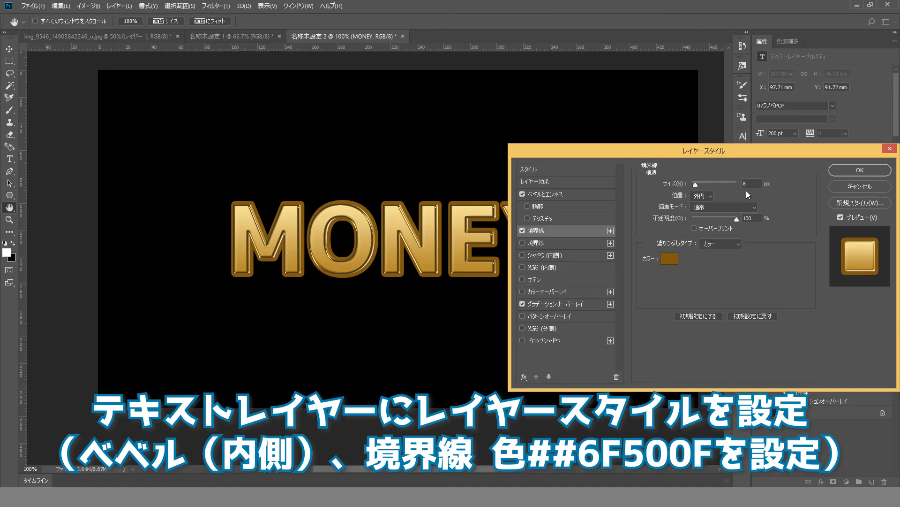
double_click(742, 183)
text(2)
click(672, 258)
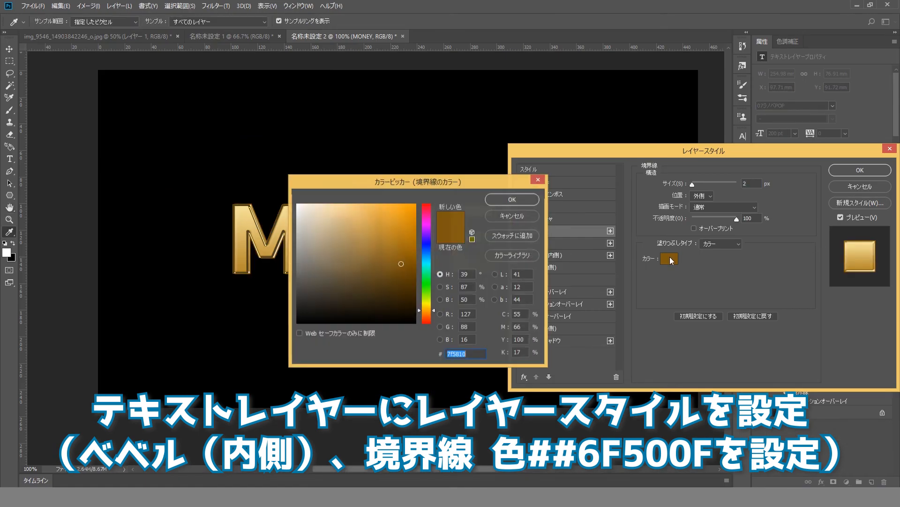
right_click(460, 354)
click(483, 395)
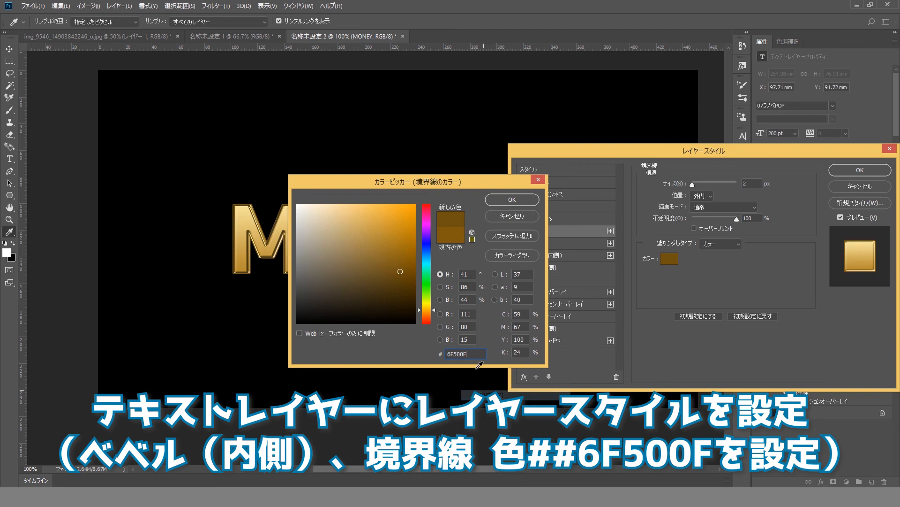
click(507, 202)
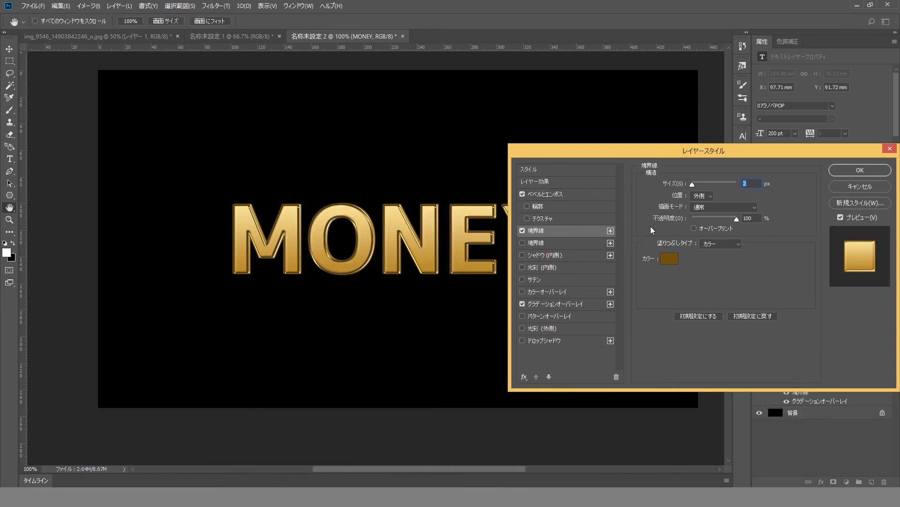
click(837, 173)
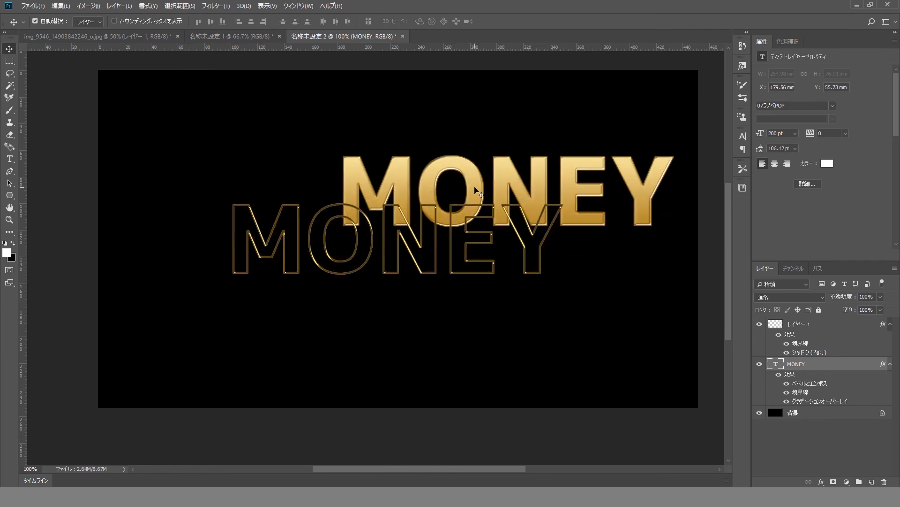
Step: Undo the last move of the MONEY text layer away from its rim
key(ctrl+z)
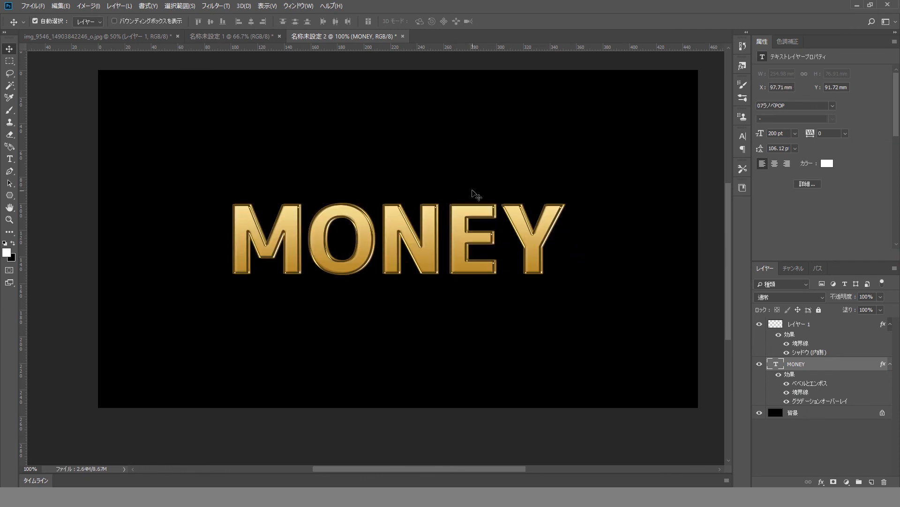